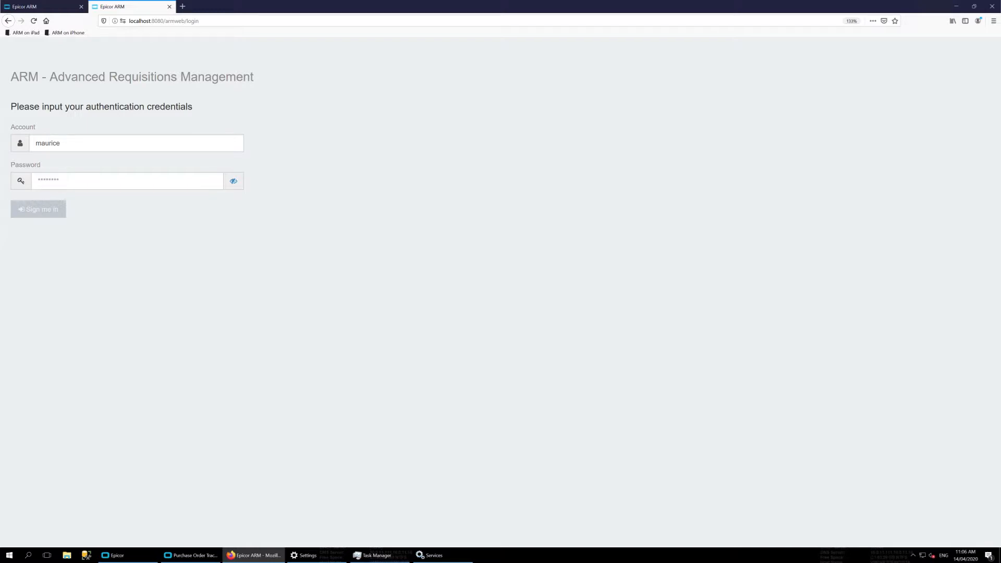
Sign in to ARM with the saved login, filling in the account name and the account password.
click(82, 145)
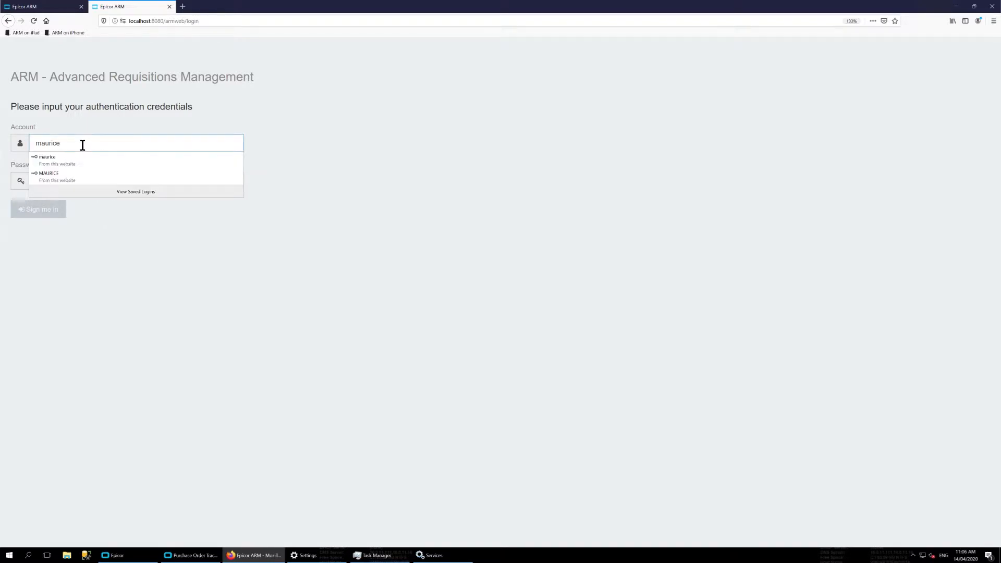
key(Down)
key(Return)
key(Return)
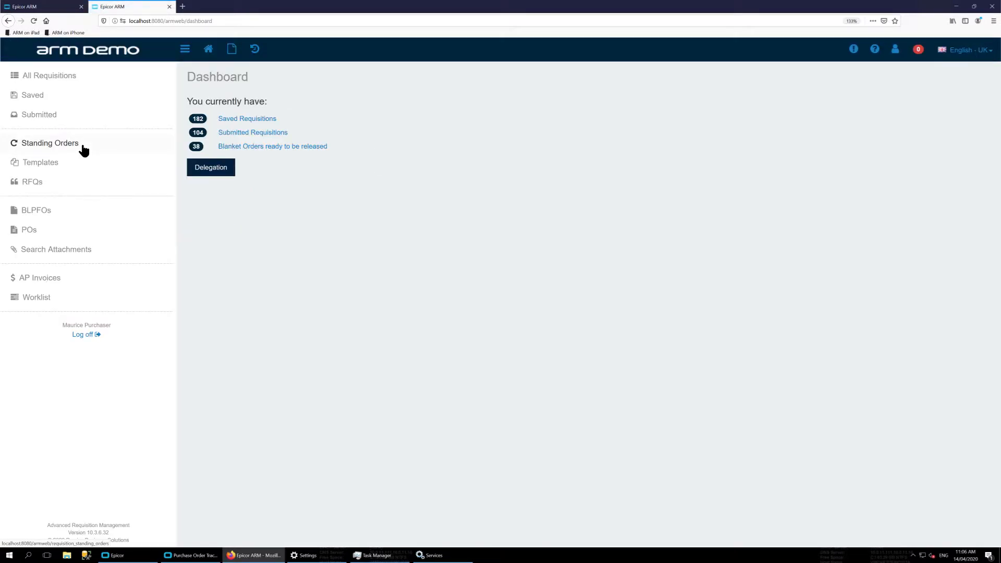
Open the list of blanket pro-forma orders and examine the Blanket Order Status column.
click(67, 213)
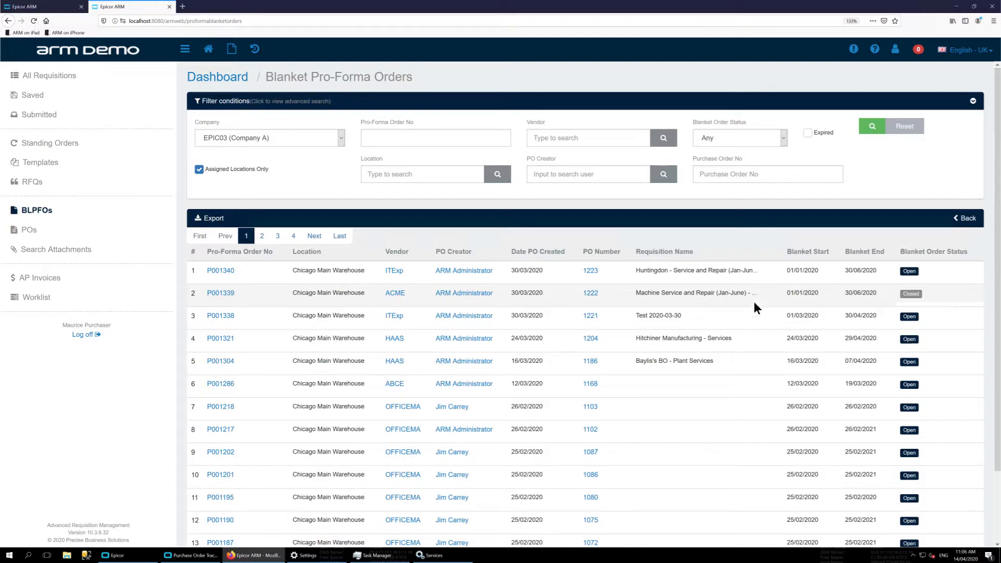
drag(900, 251, 955, 260)
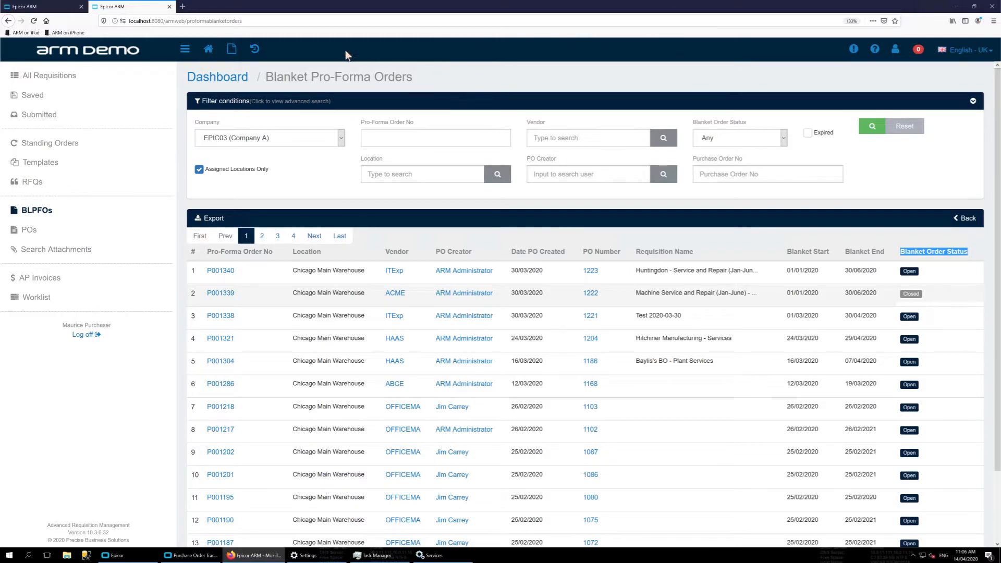
Create a new blanket order requisition and name it "Blanket".
click(232, 50)
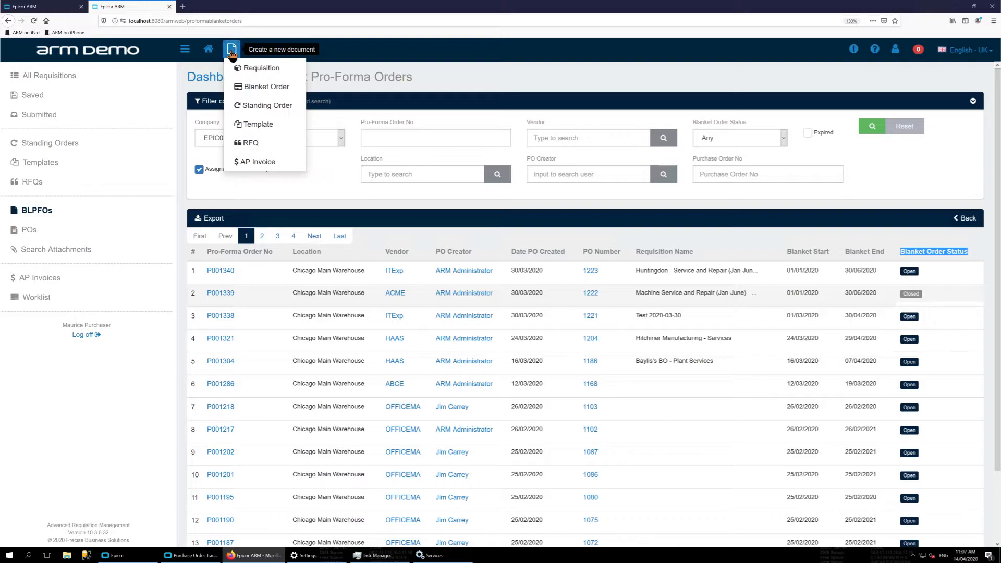
click(267, 88)
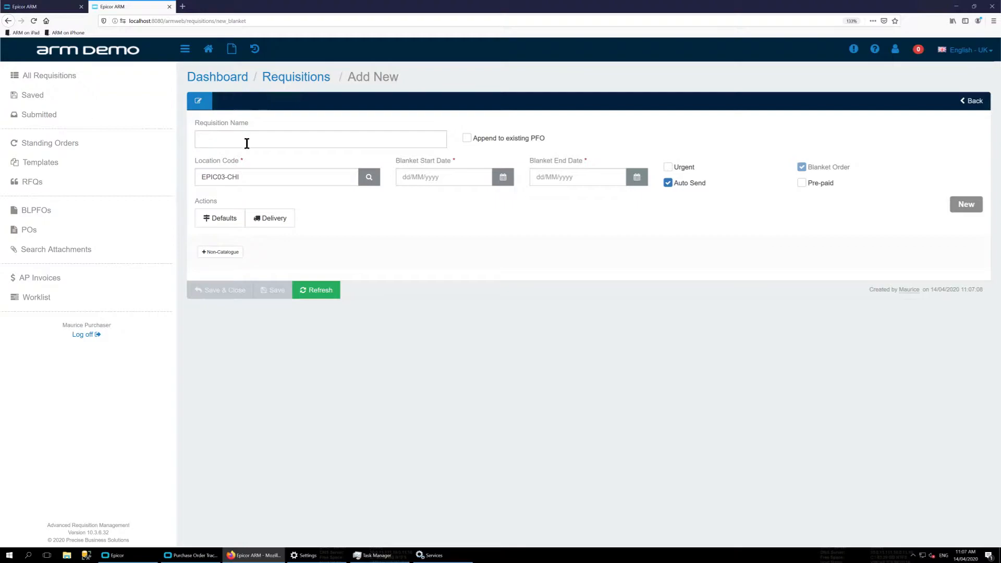
click(233, 138)
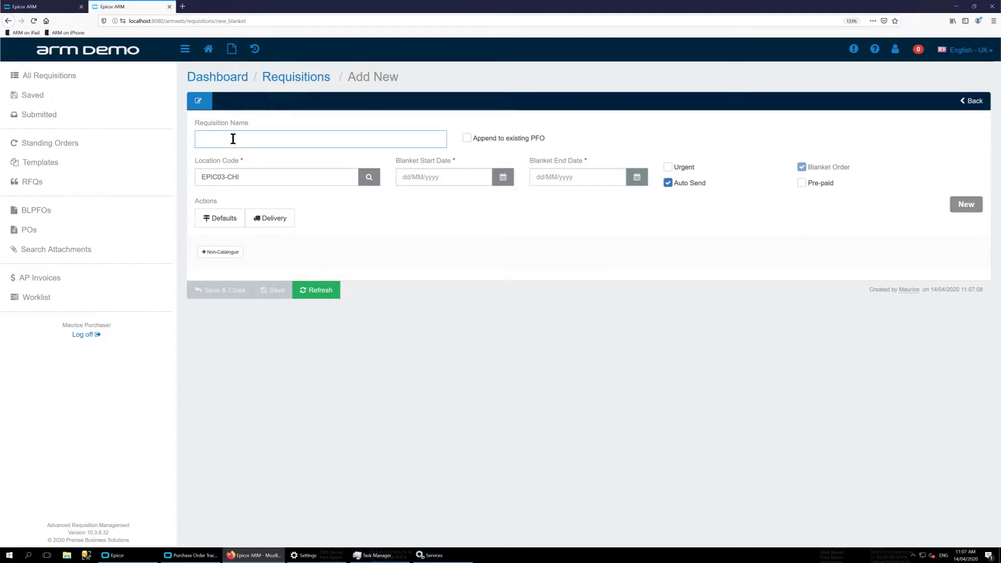
text(Blanket)
Set the blanket start date to 01/01/2020 and the blanket end date to 30/06/2020.
click(503, 177)
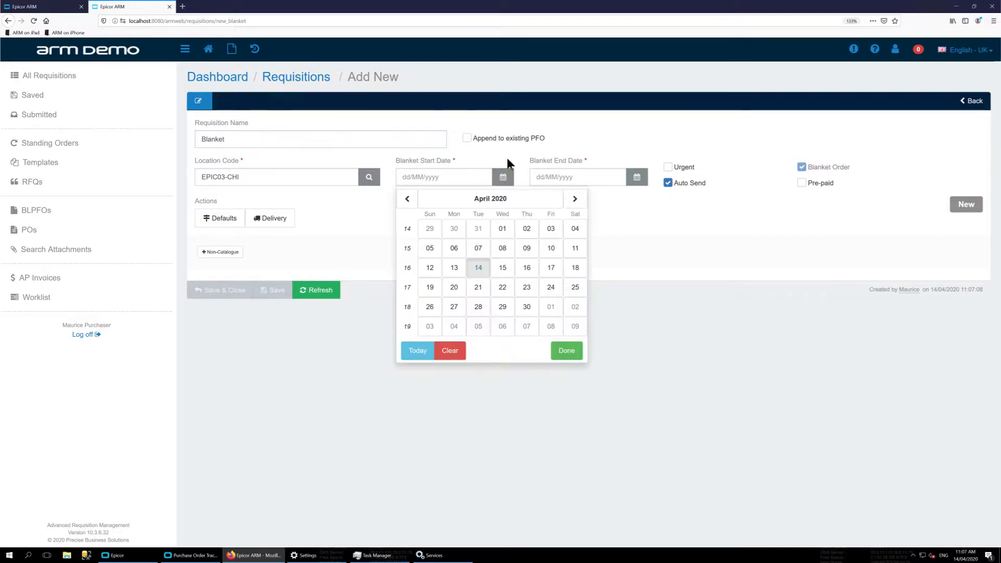
click(407, 200)
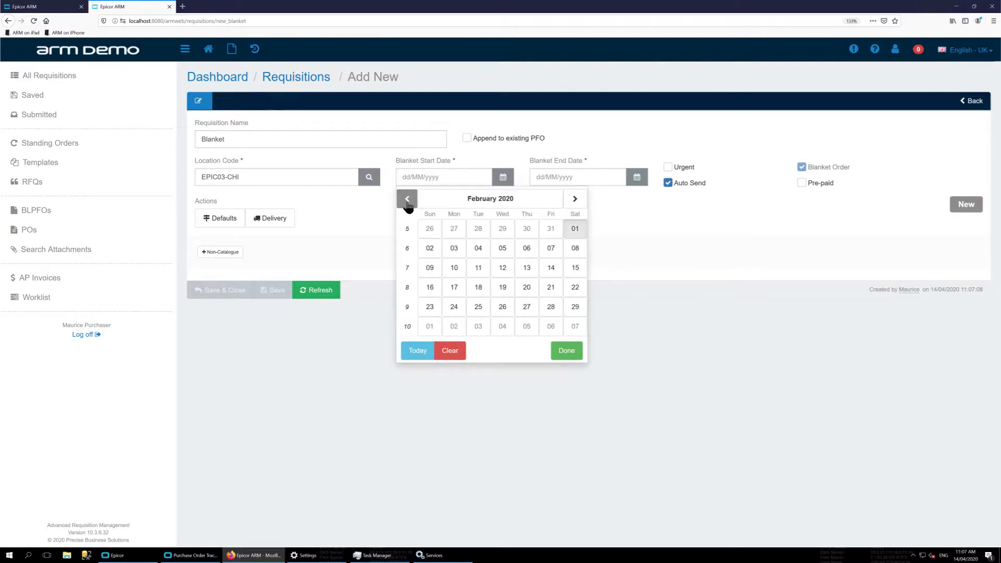
click(407, 199)
click(500, 230)
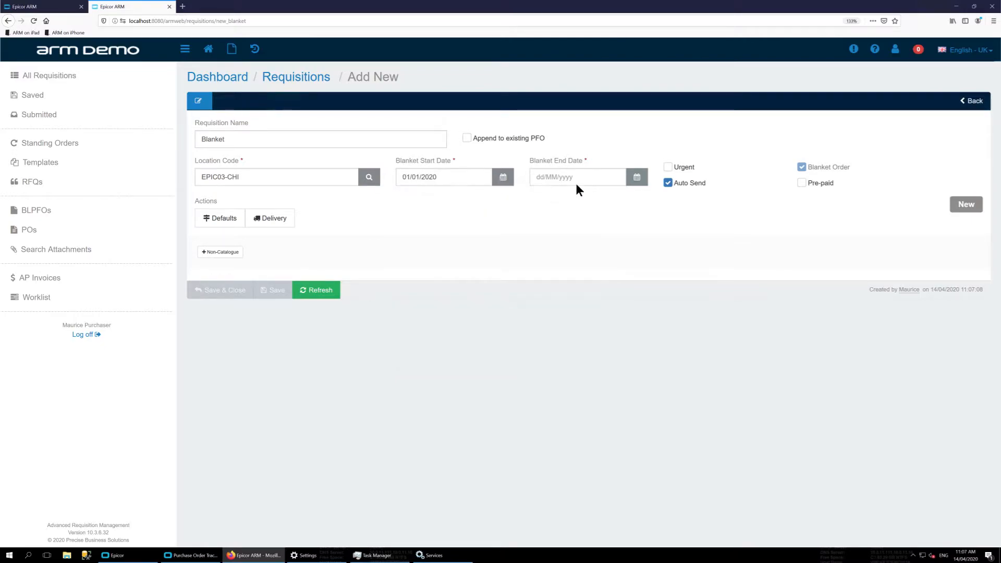
click(637, 179)
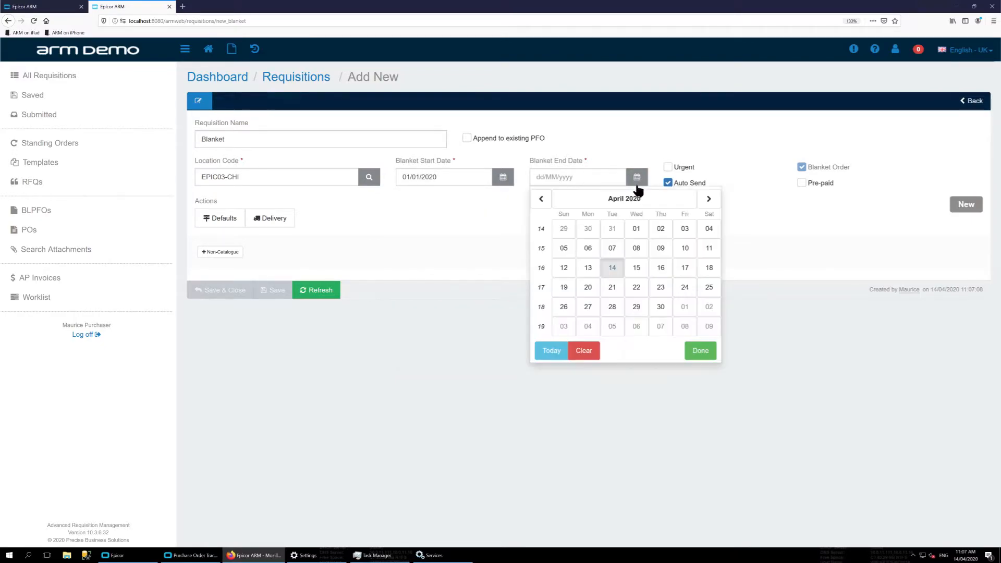
click(709, 198)
click(708, 198)
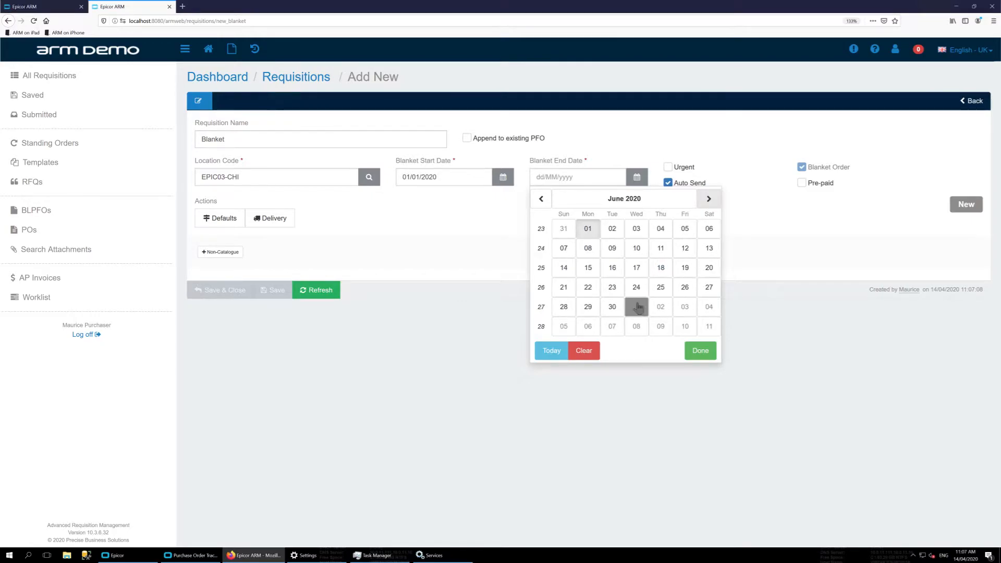
click(612, 306)
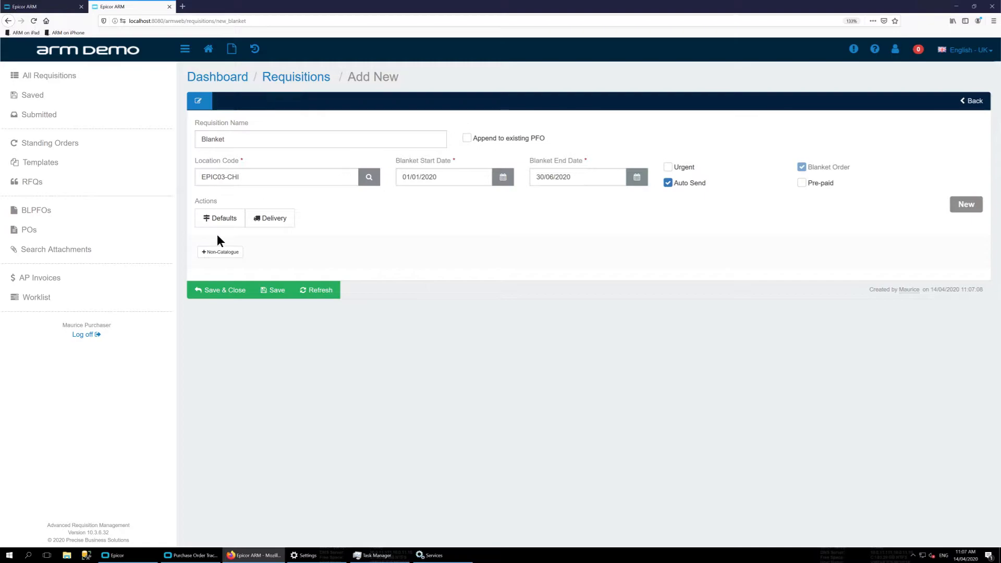
Add a non-catalogue line described as "Services" with ITExp (IT Experts) as the vendor.
click(219, 252)
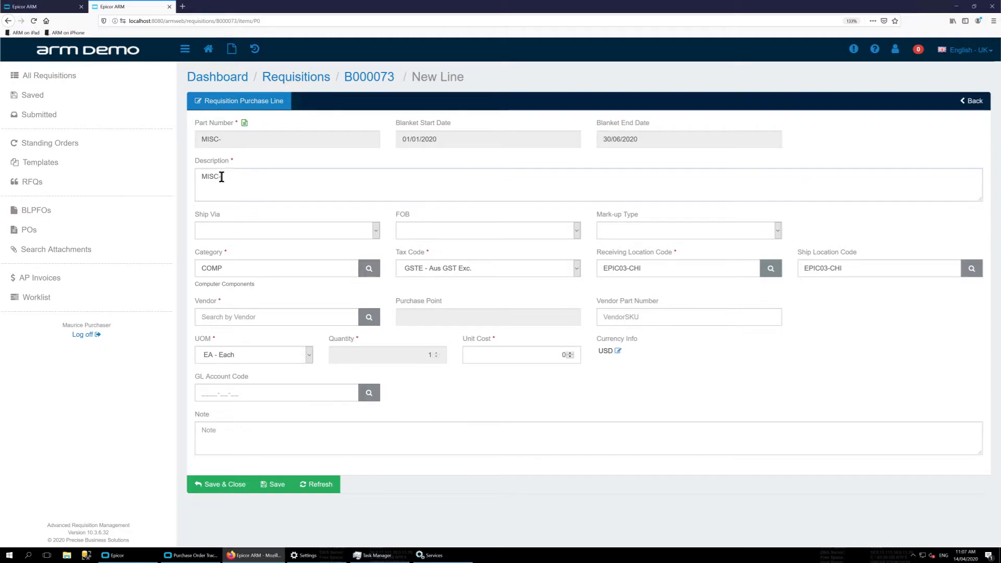
drag(221, 177, 176, 173)
text(Services)
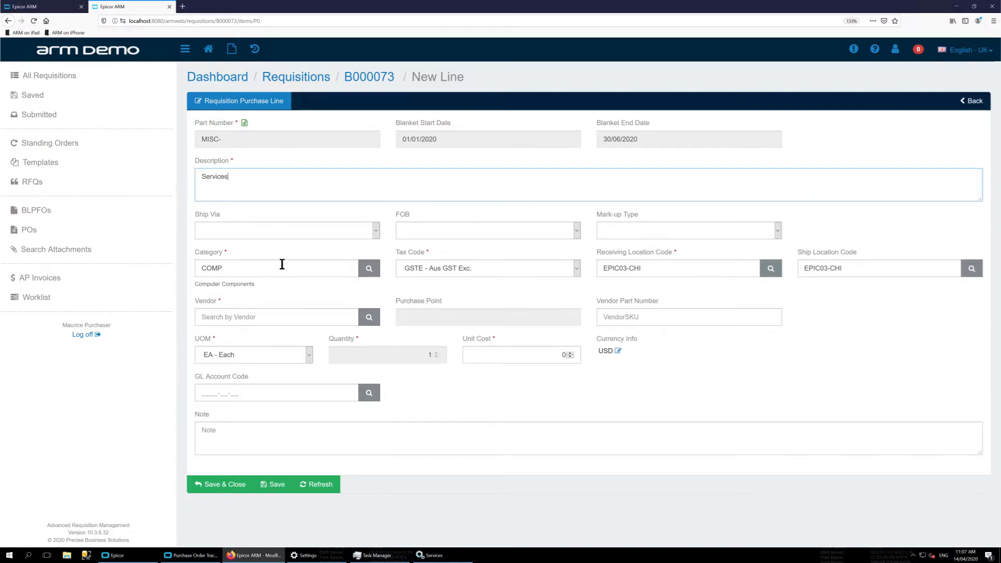
click(220, 317)
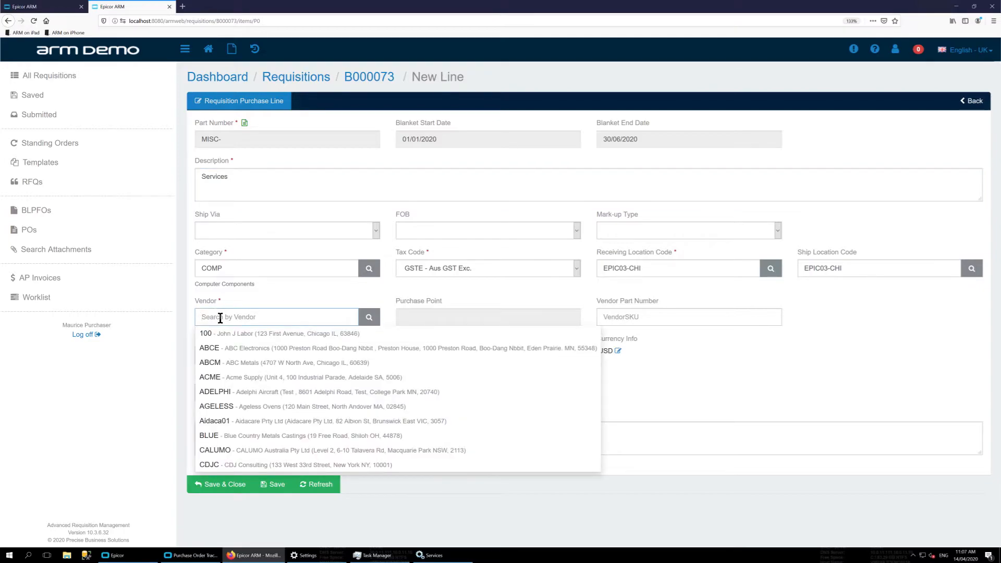
text(Itexp)
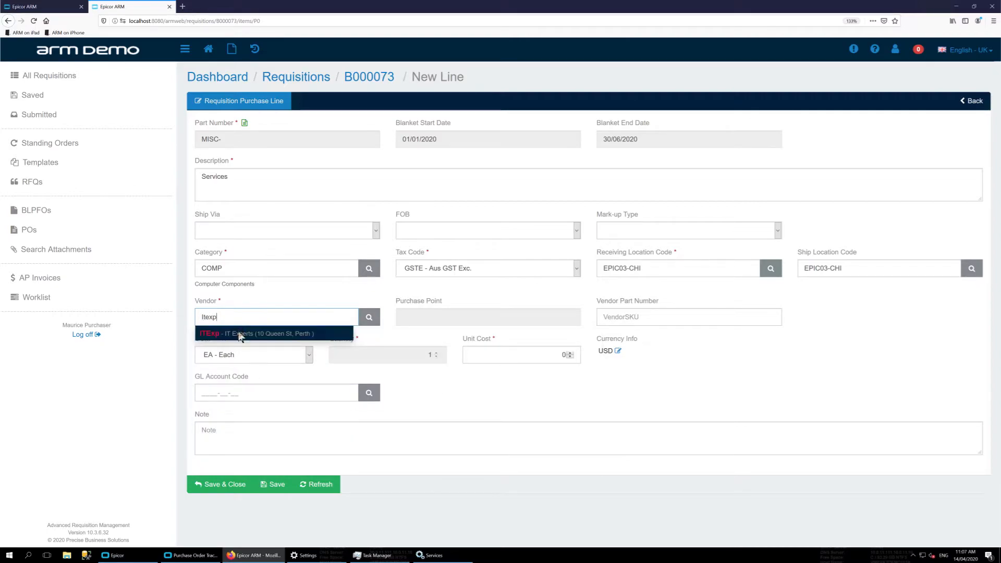
click(240, 334)
Set the line's unit cost to 6000, then save and close it and review its details in the requisition's line items.
click(552, 366)
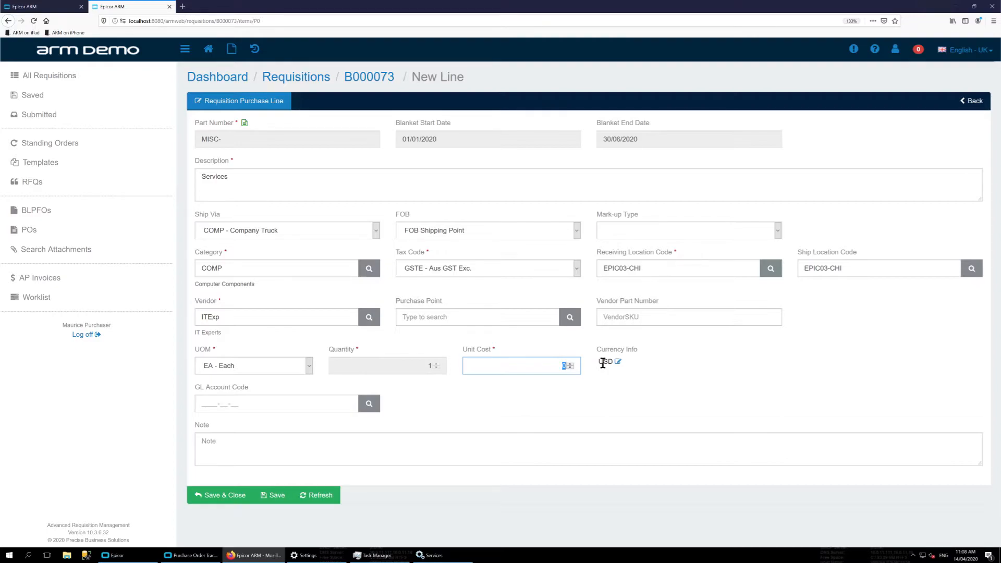
text(6000)
click(224, 494)
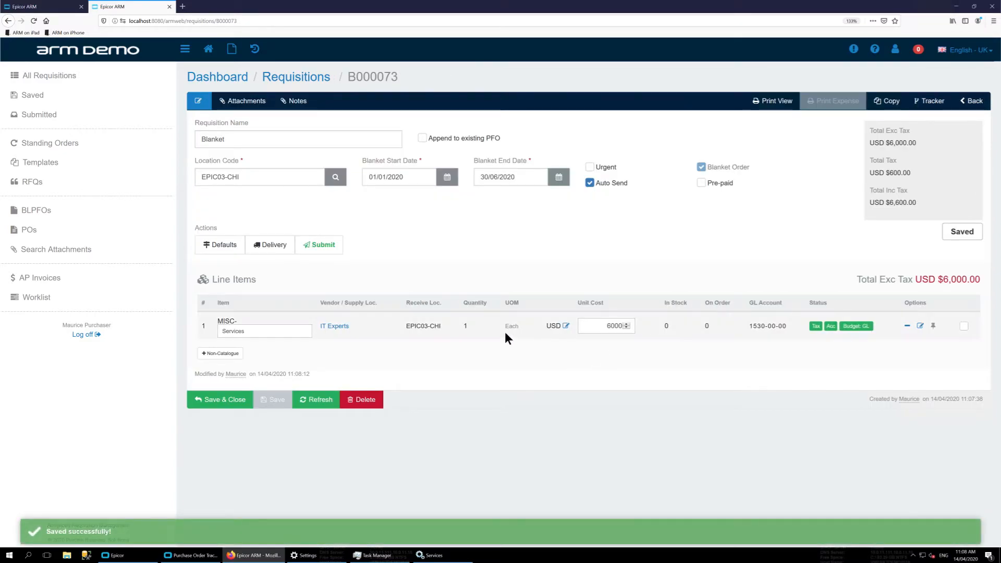
drag(404, 329, 852, 327)
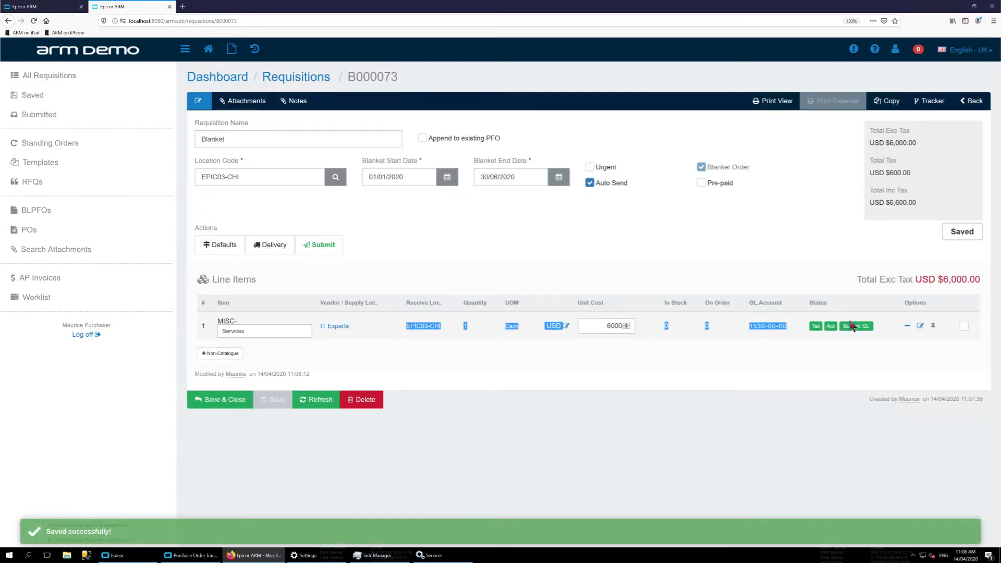
click(610, 257)
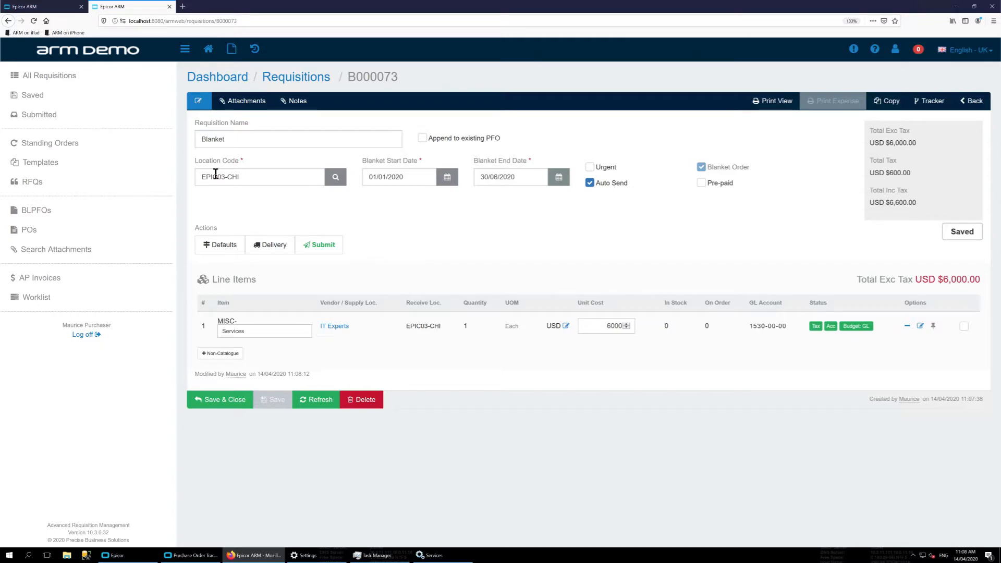
Open the first order in the blanket pro-forma orders list and examine its blanket start and end dates, total excluding tax and remaining amount.
click(42, 211)
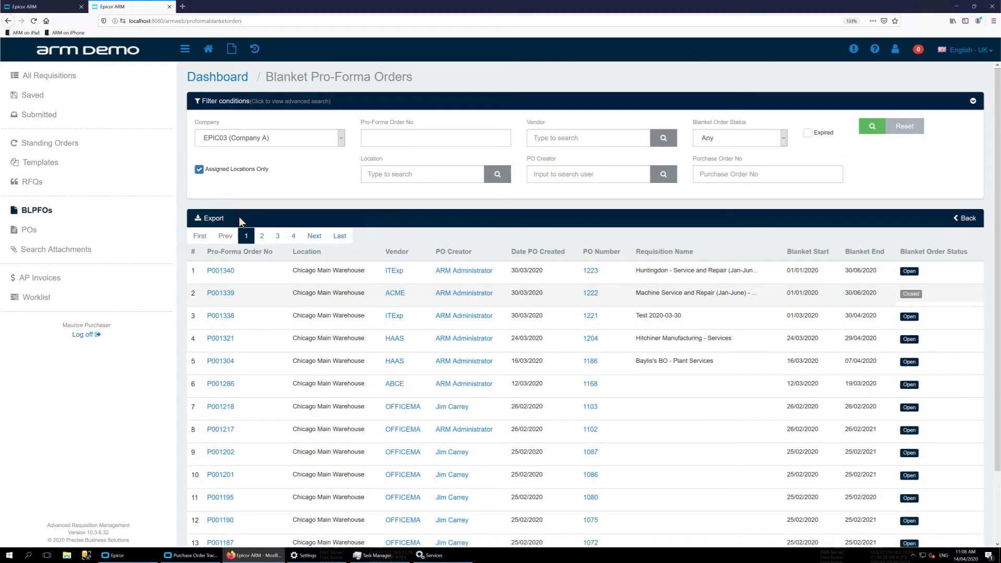
click(226, 271)
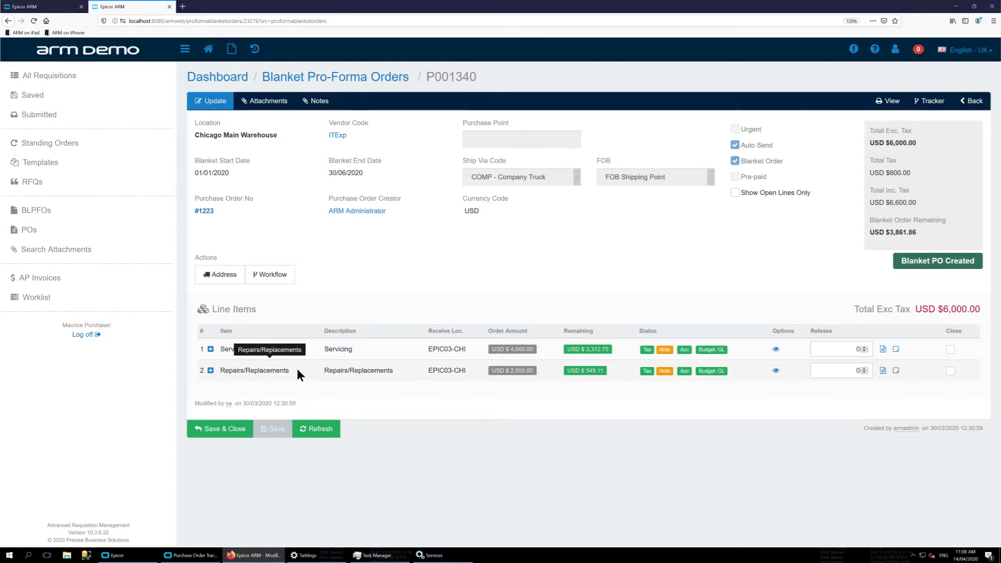
drag(234, 170, 191, 169)
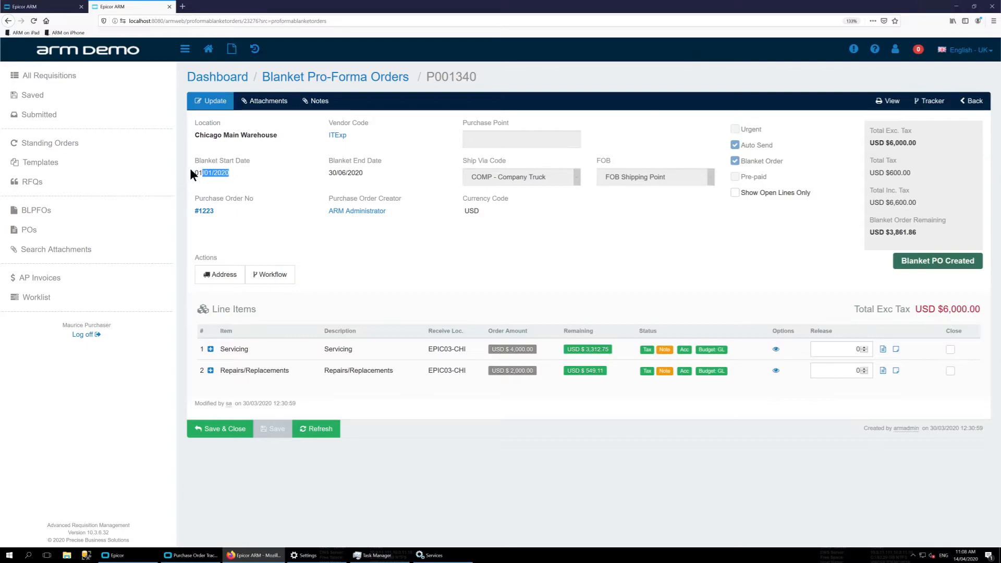
click(355, 172)
triple_click(355, 172)
drag(916, 142, 867, 145)
drag(917, 233, 886, 234)
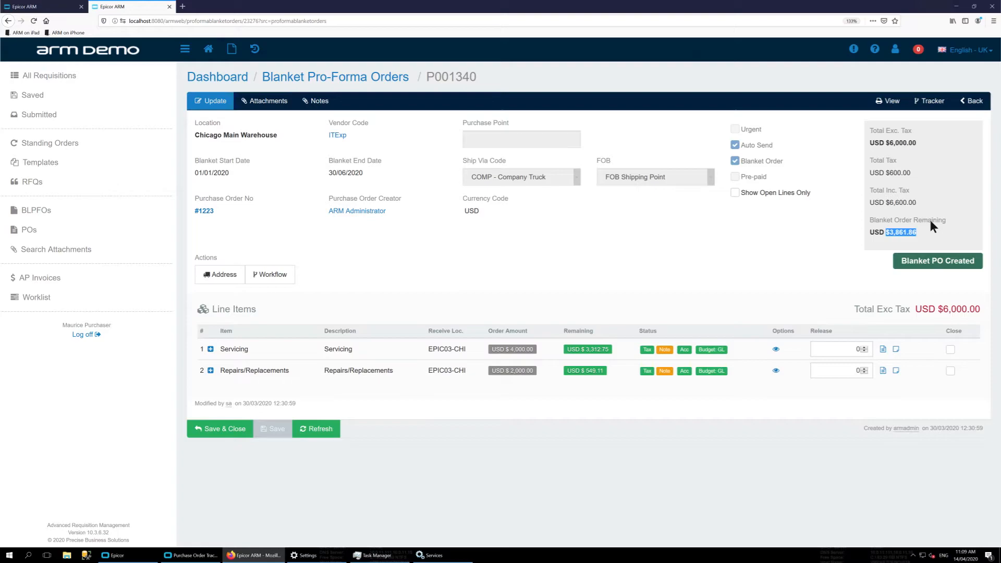
Expand the Servicing line to examine its releases, release amounts and order amount, and collapse it again.
click(210, 350)
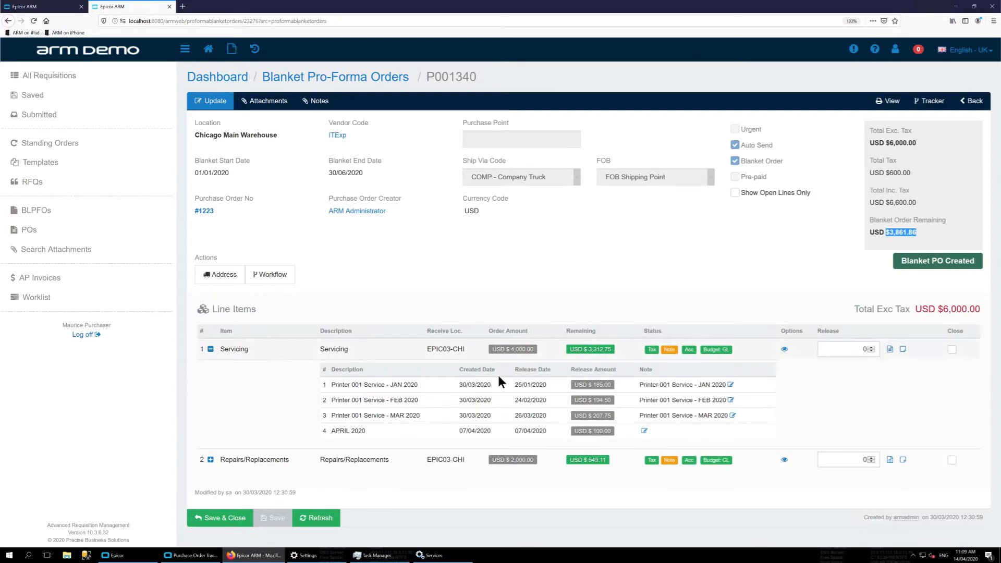
drag(331, 385, 423, 383)
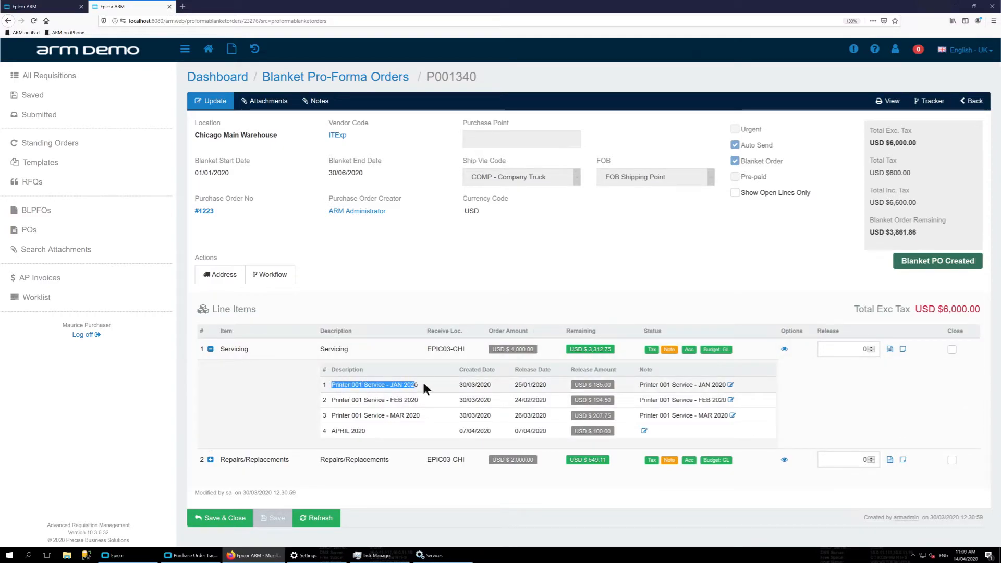
click(387, 399)
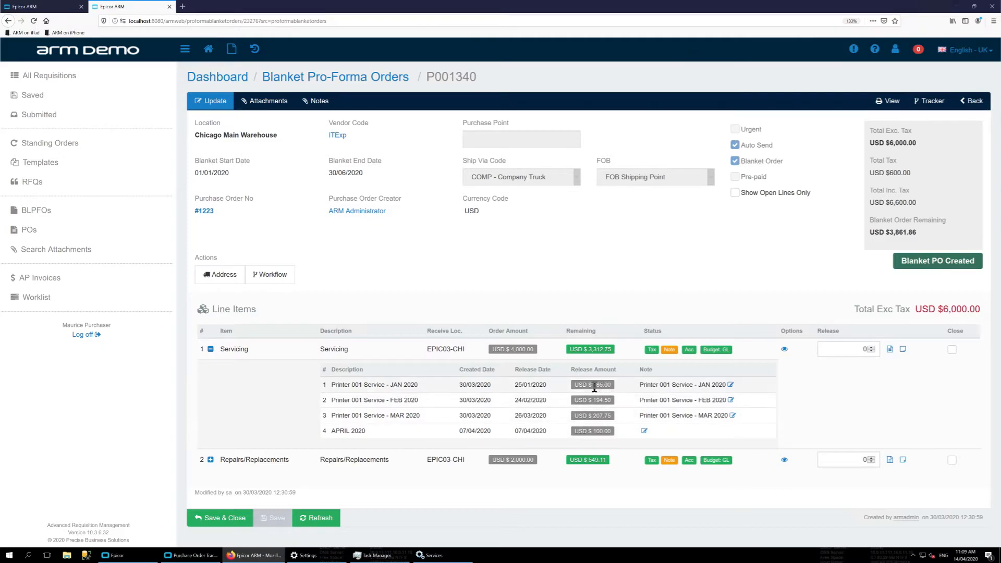
drag(593, 385, 615, 432)
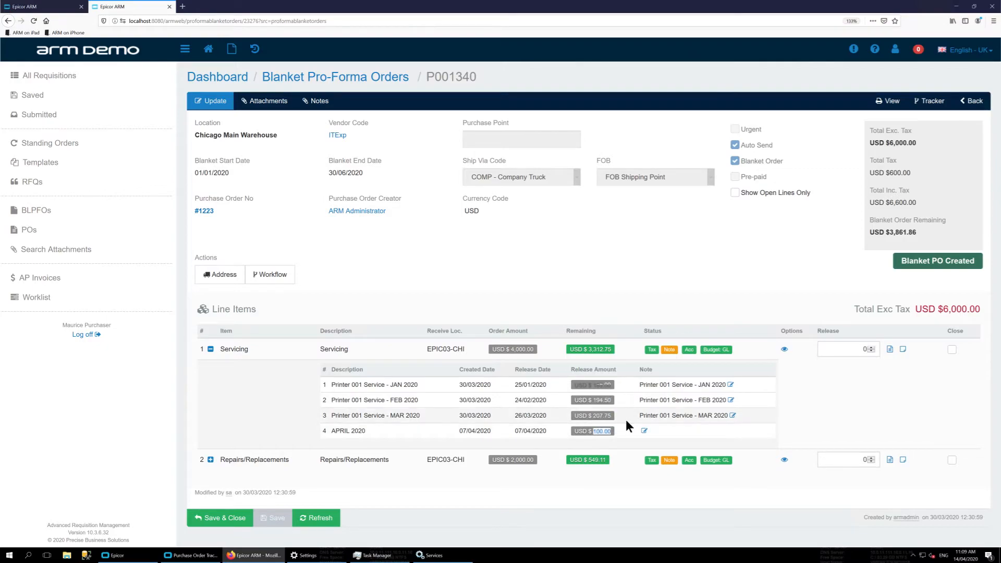
drag(511, 349, 534, 348)
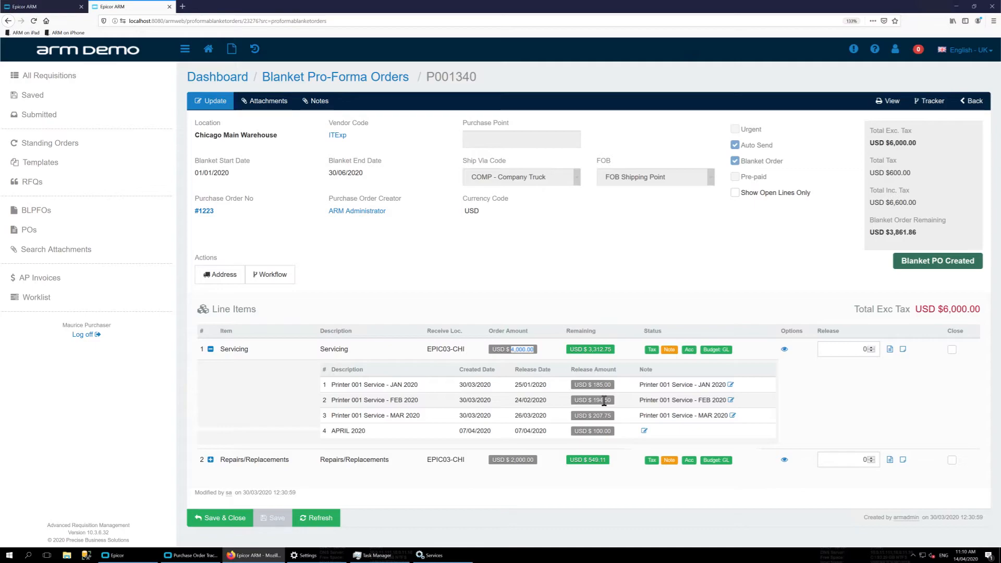
click(210, 350)
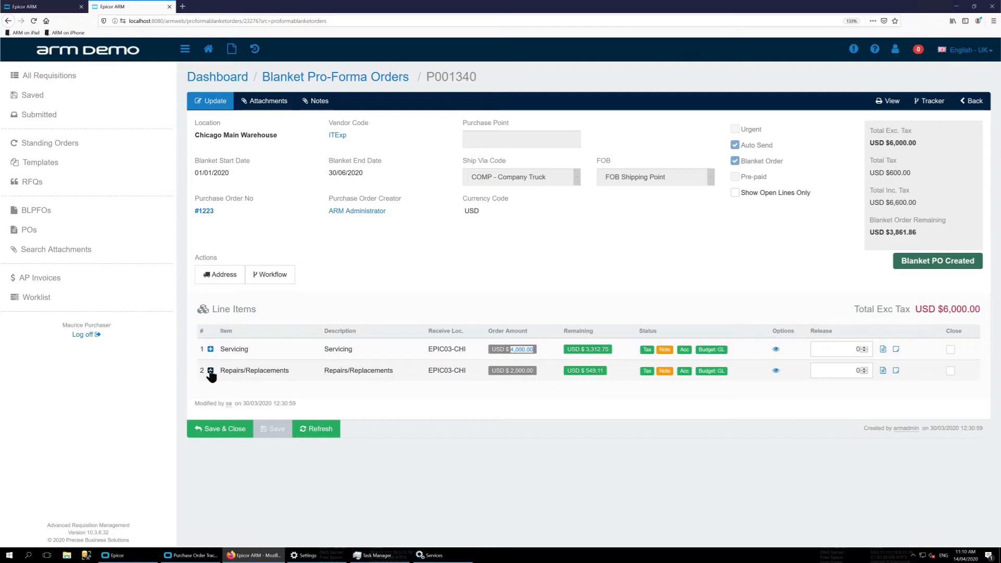
Expand the Repairs/Replacements line to examine its release amounts, and collapse it again.
click(210, 370)
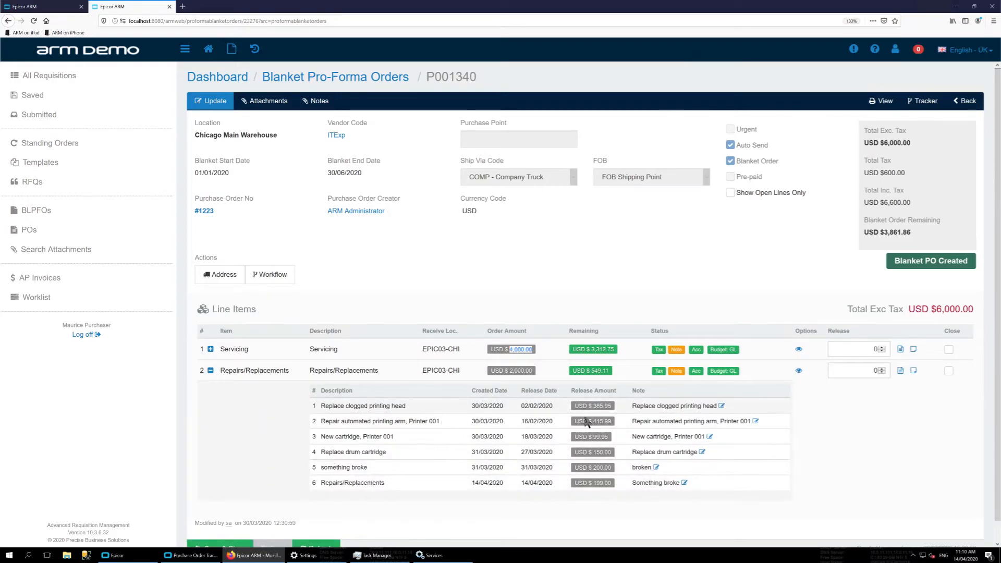
drag(592, 405, 614, 452)
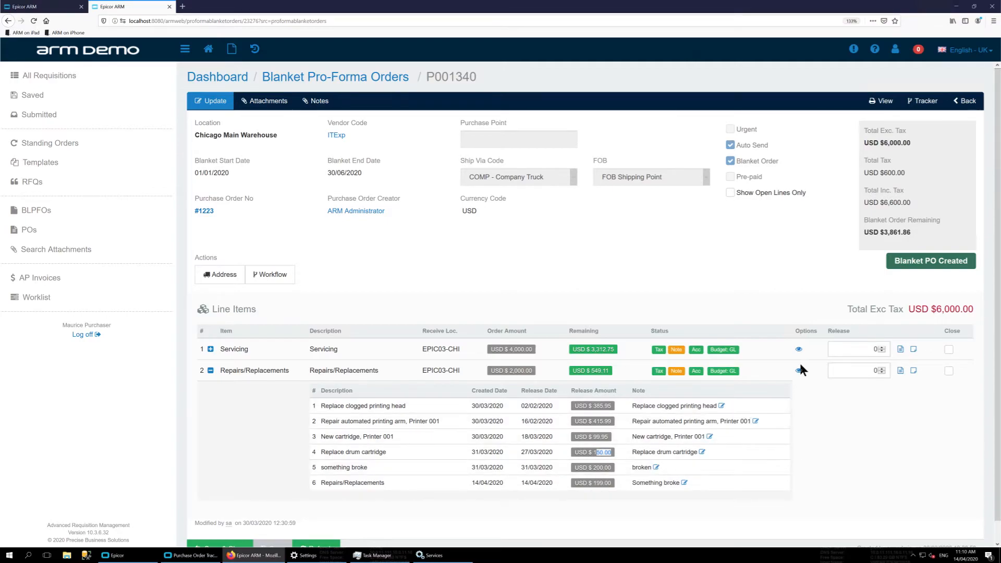
click(210, 370)
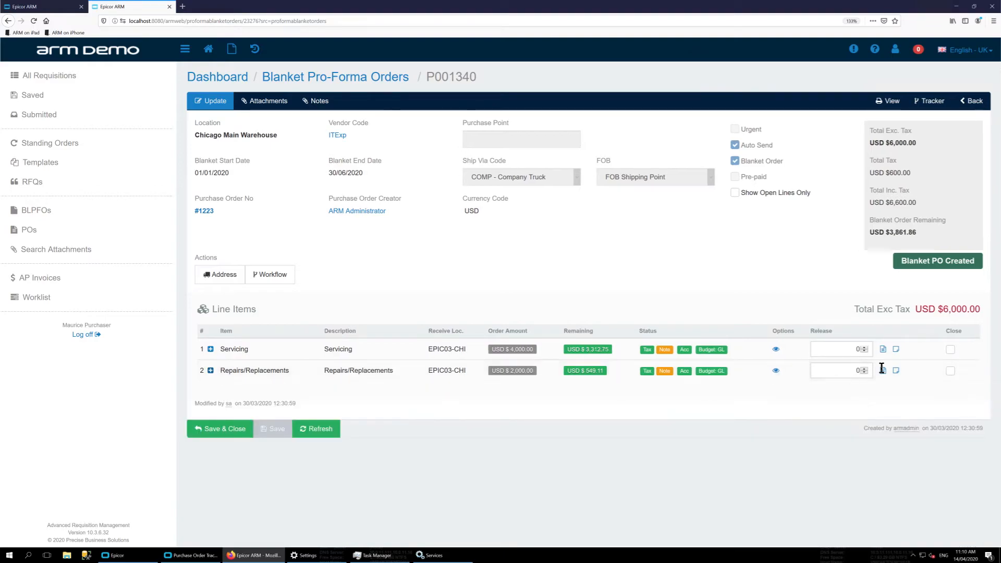
Set the release amount of the Repairs/Replacements line to 200 and add the release note "replacement".
double_click(854, 370)
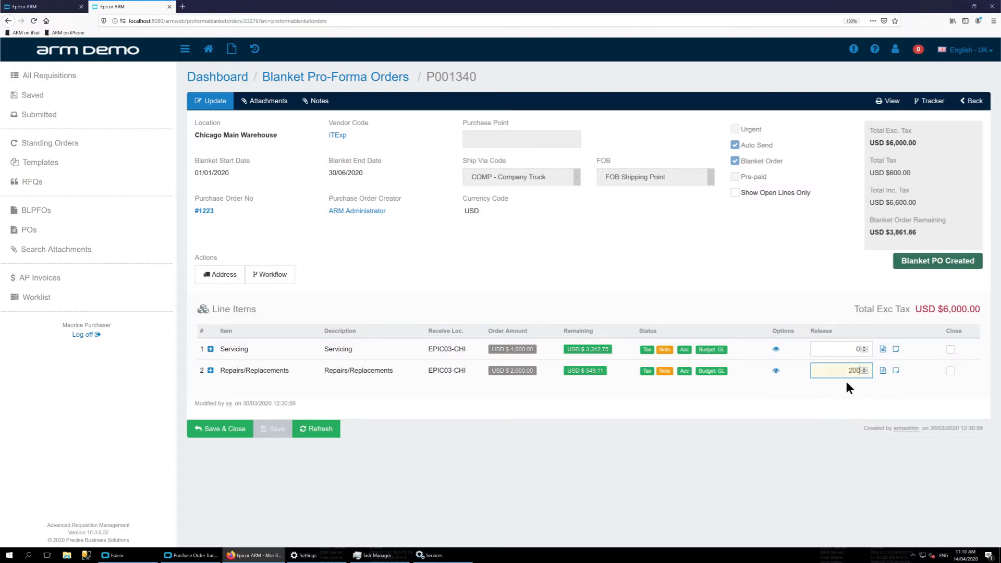
click(895, 370)
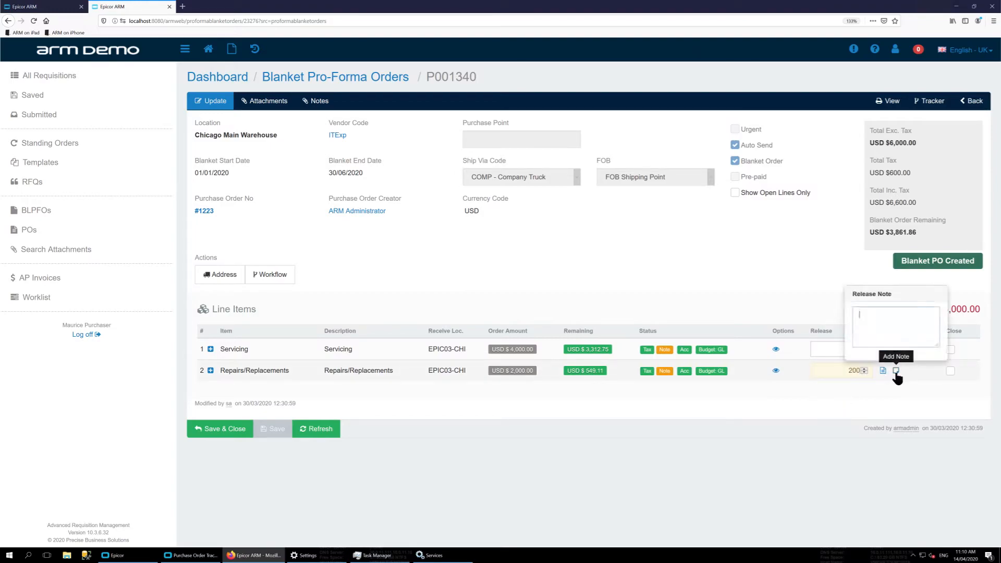
text(replacement)
click(811, 290)
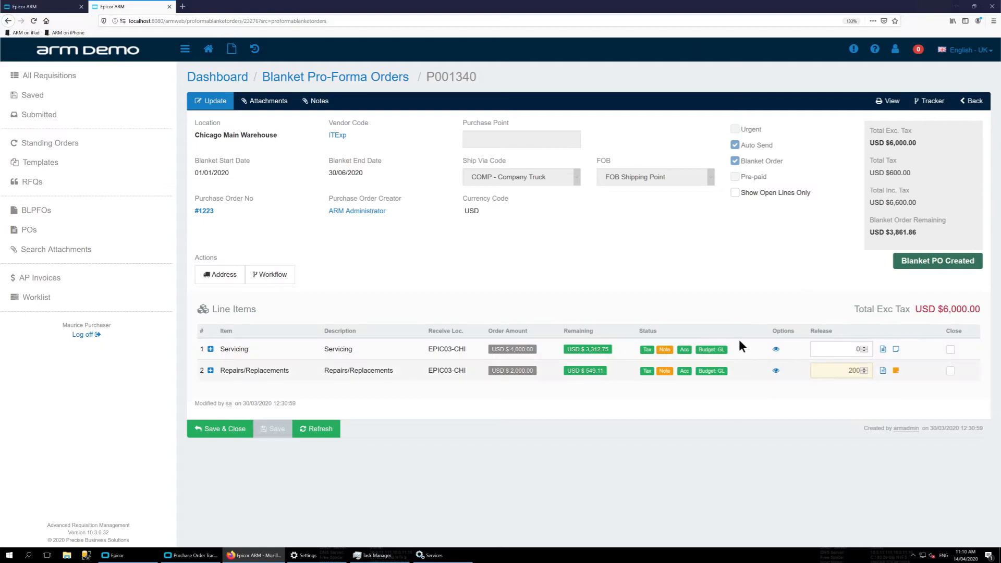
Release the blanket order funds with the description "replacement", keeping the release date 14/04/2020 and Auto Receive enabled.
click(270, 274)
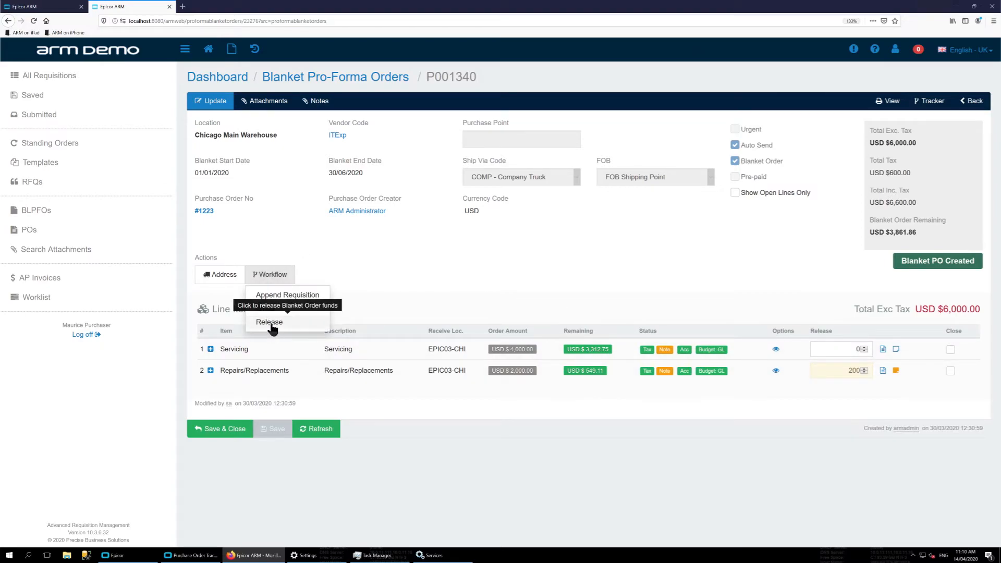
click(270, 322)
click(445, 142)
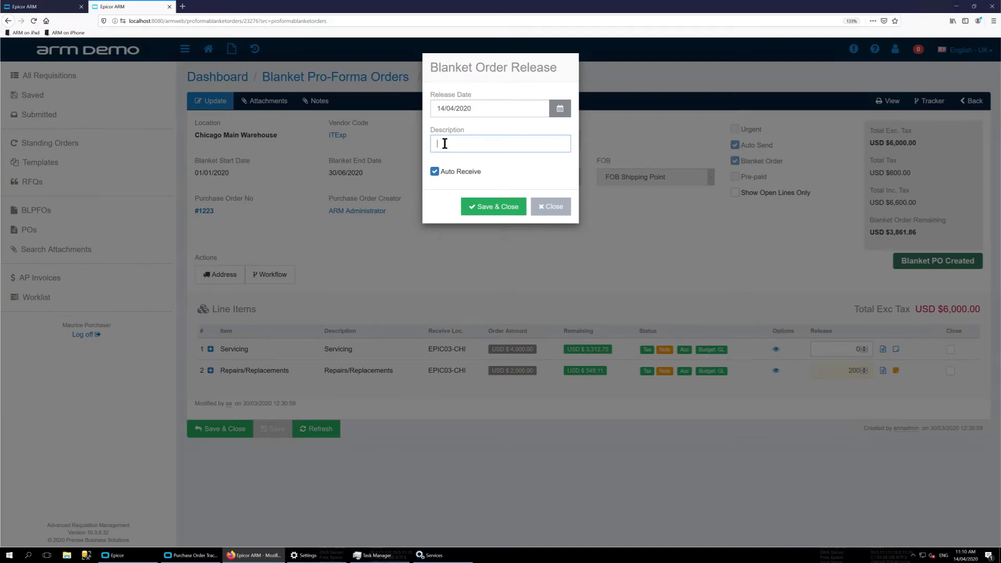
text(replacment)
click(457, 144)
text(e)
click(483, 111)
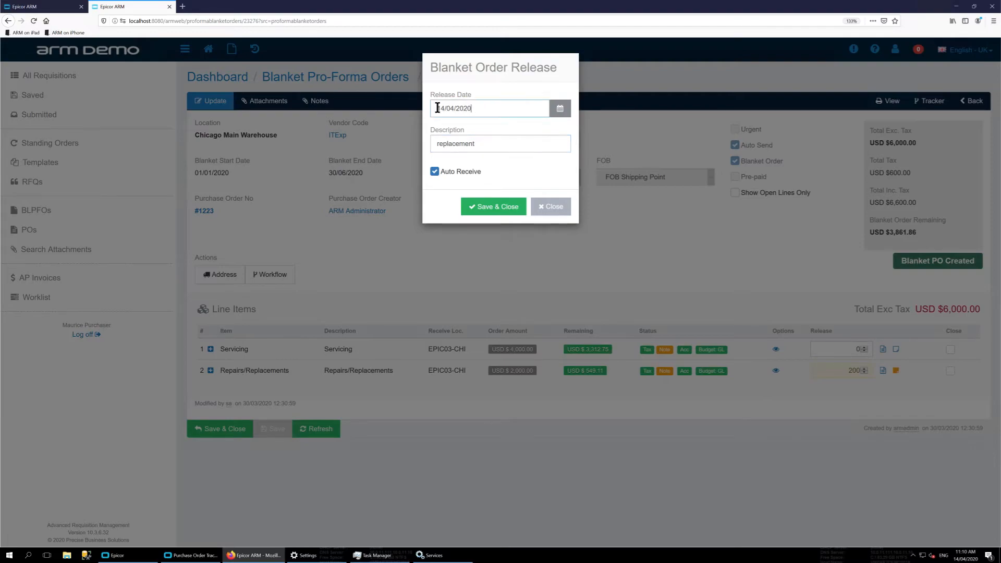
click(495, 207)
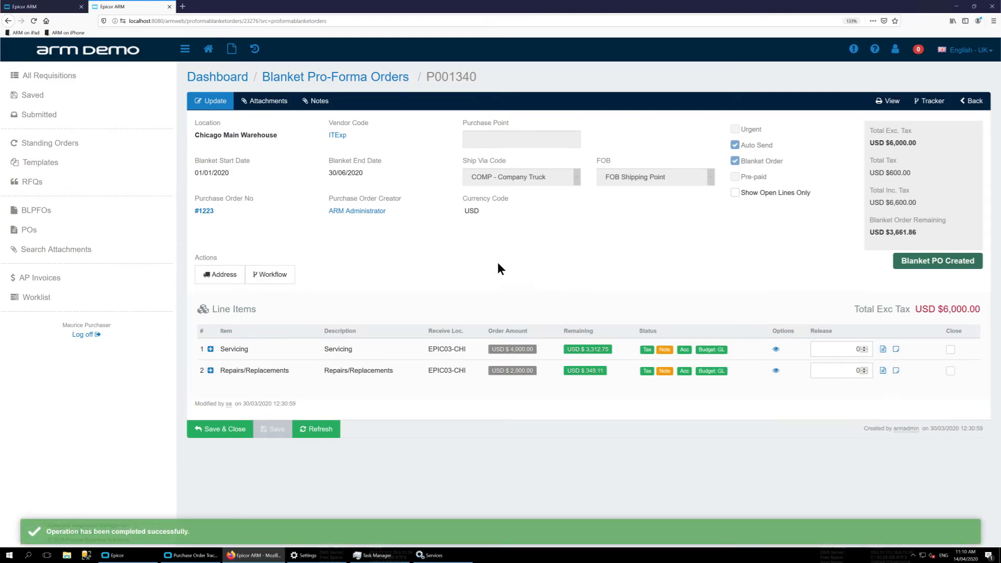
Expand the Repairs/Replacements line and examine the newest release's description, dates, release amount and note.
click(210, 370)
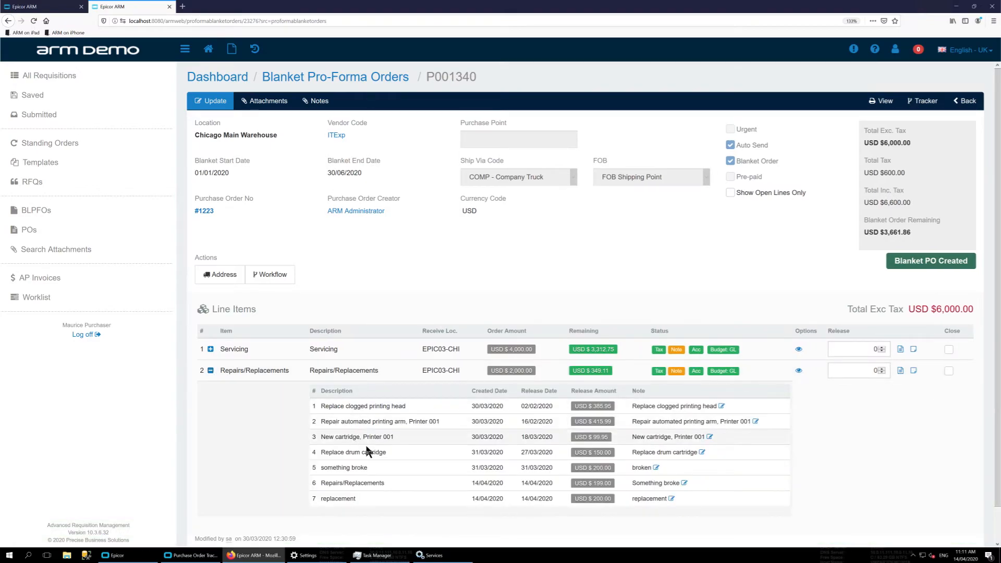
drag(360, 499, 319, 502)
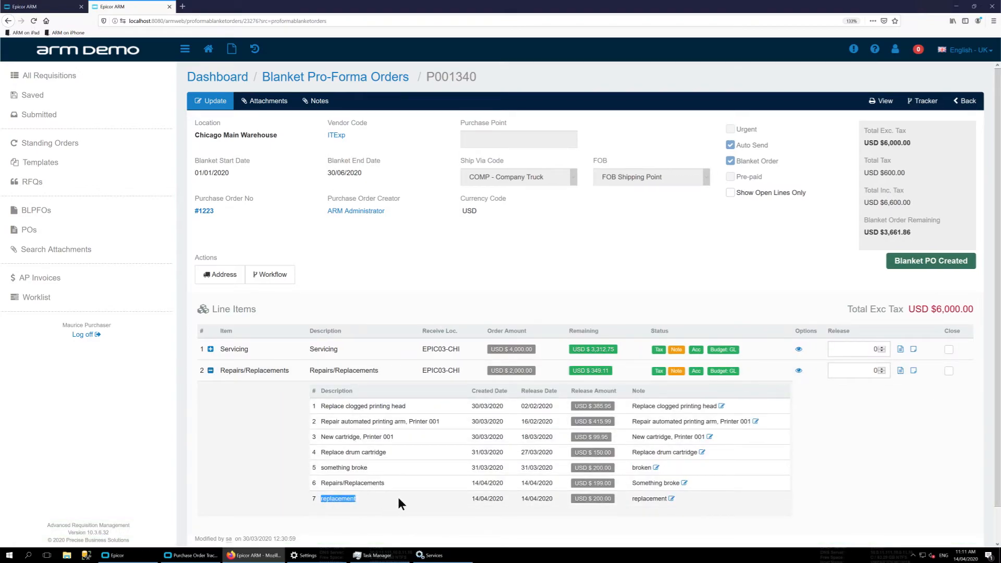
drag(474, 498, 502, 498)
drag(633, 500, 661, 499)
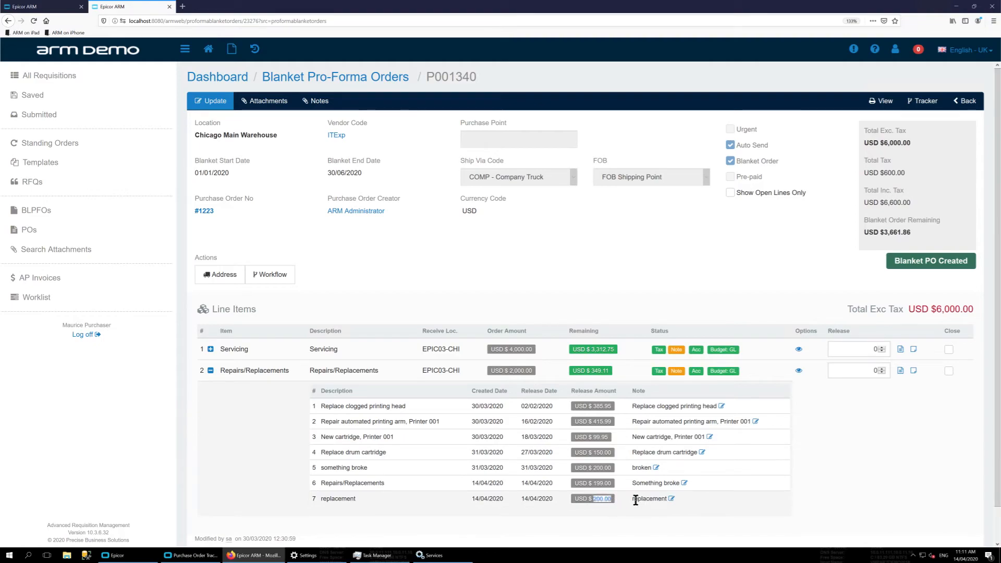
drag(633, 499, 667, 499)
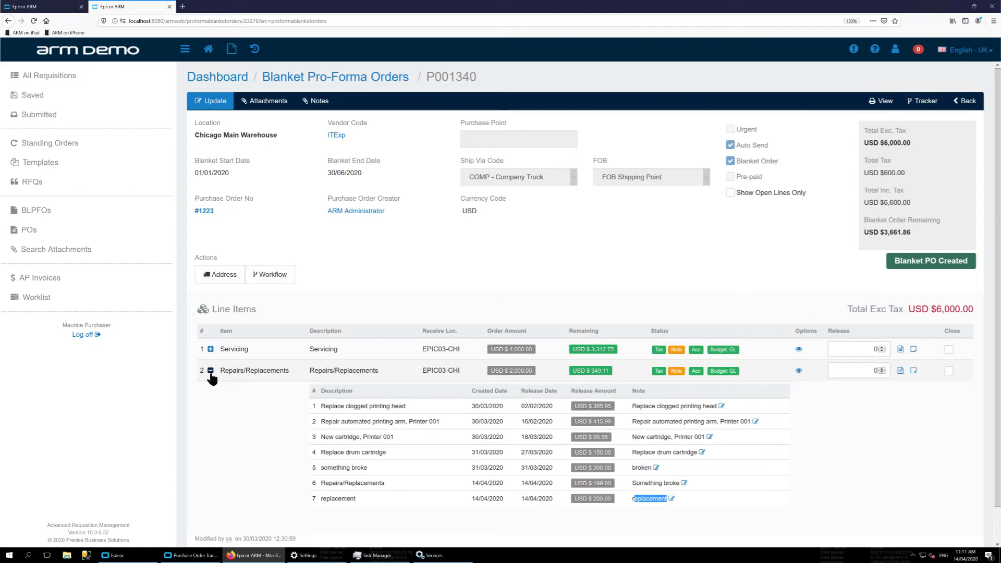
Look up the blanket order's purchase order number in Epicor's Purchase Order Tracker.
click(216, 207)
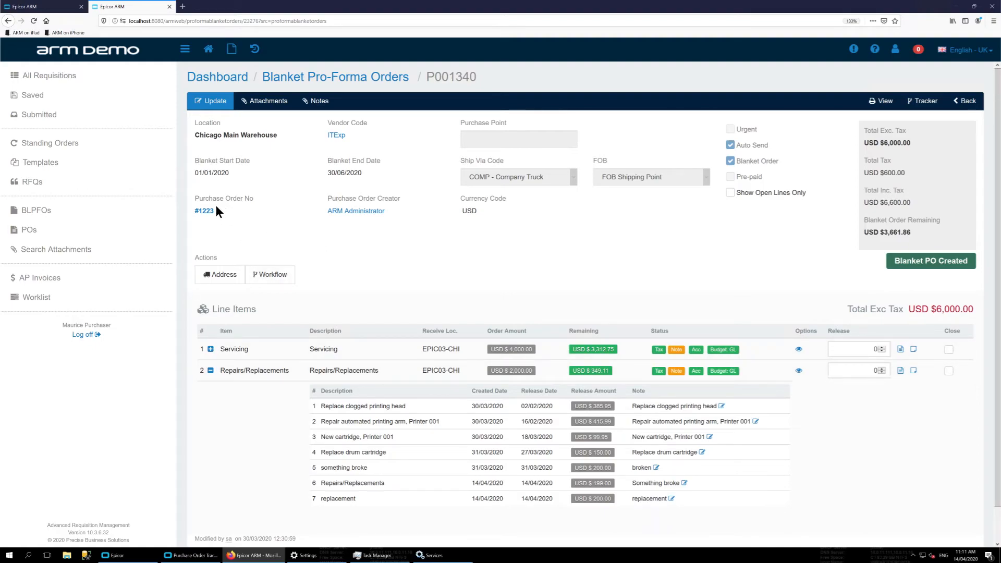
drag(216, 206, 193, 206)
drag(219, 211, 193, 210)
click(197, 555)
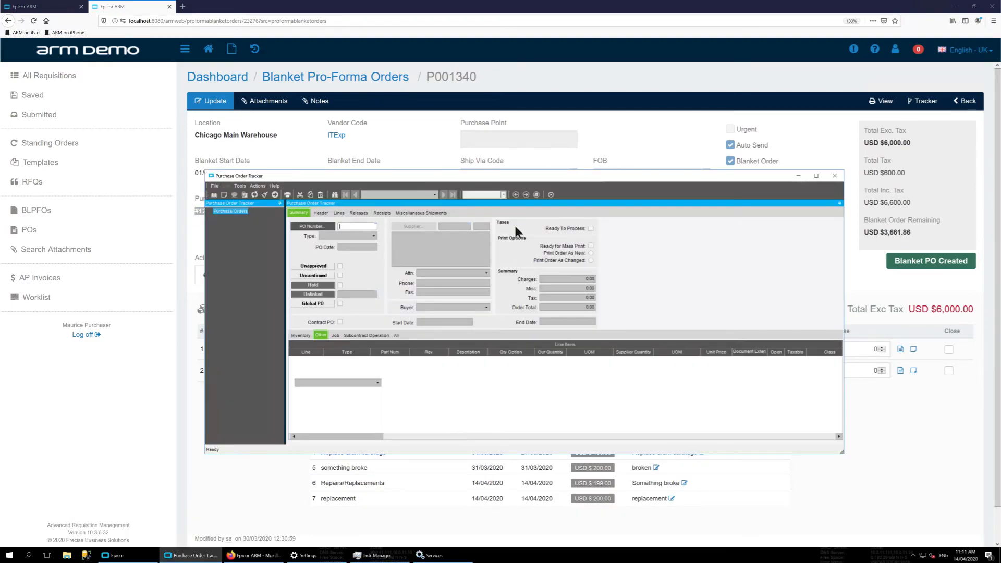
click(343, 225)
text(1223)
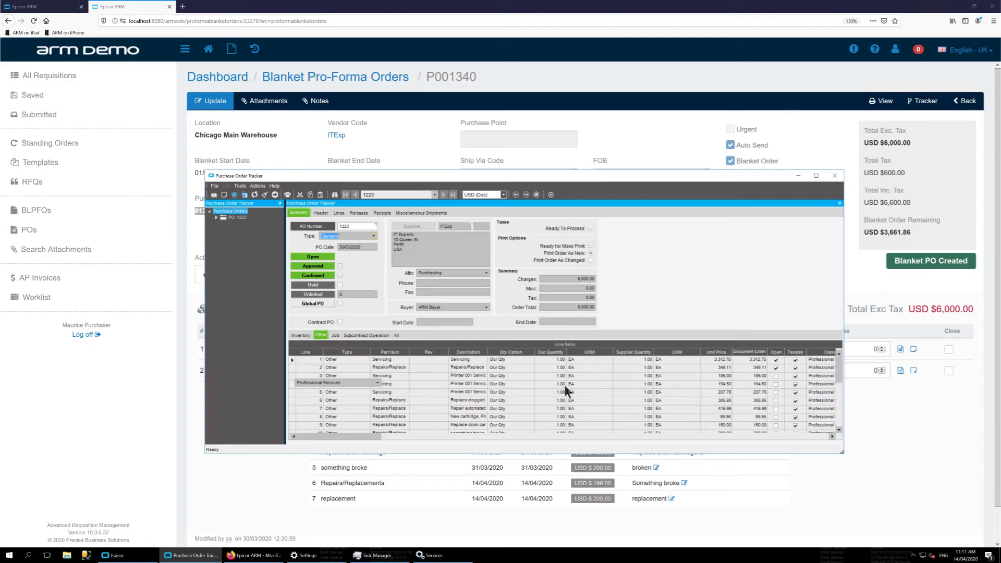
Enlarge the tracker window and examine the unit prices and open status of the purchase order's original lines and release lines.
scroll(567, 390, down, 2)
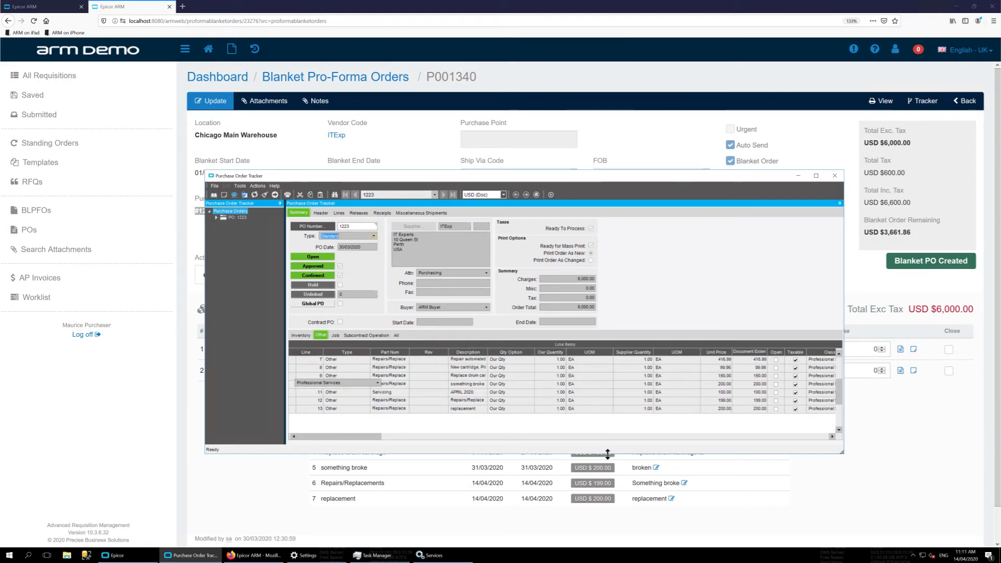
drag(607, 454, 608, 510)
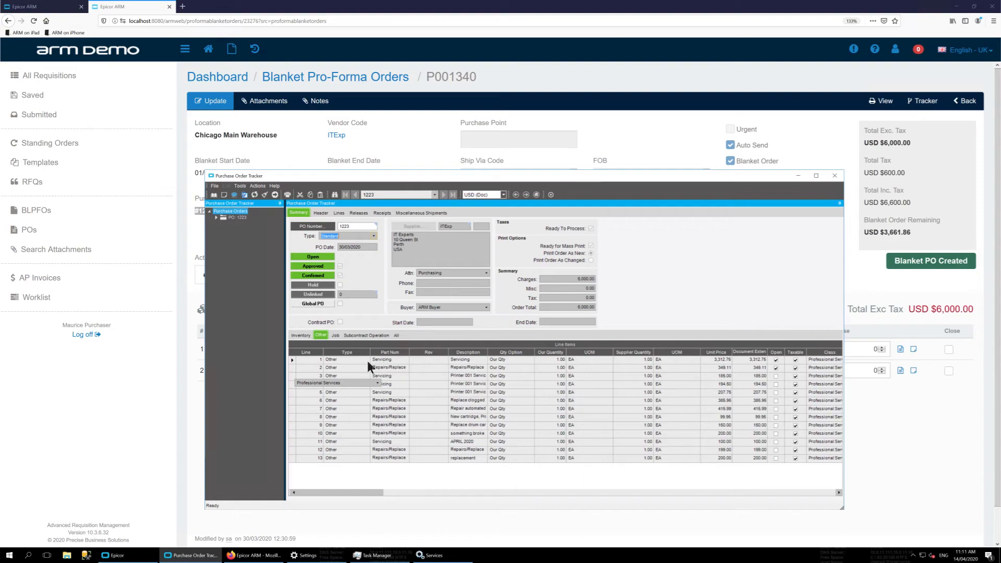
click(401, 367)
drag(570, 181, 694, 174)
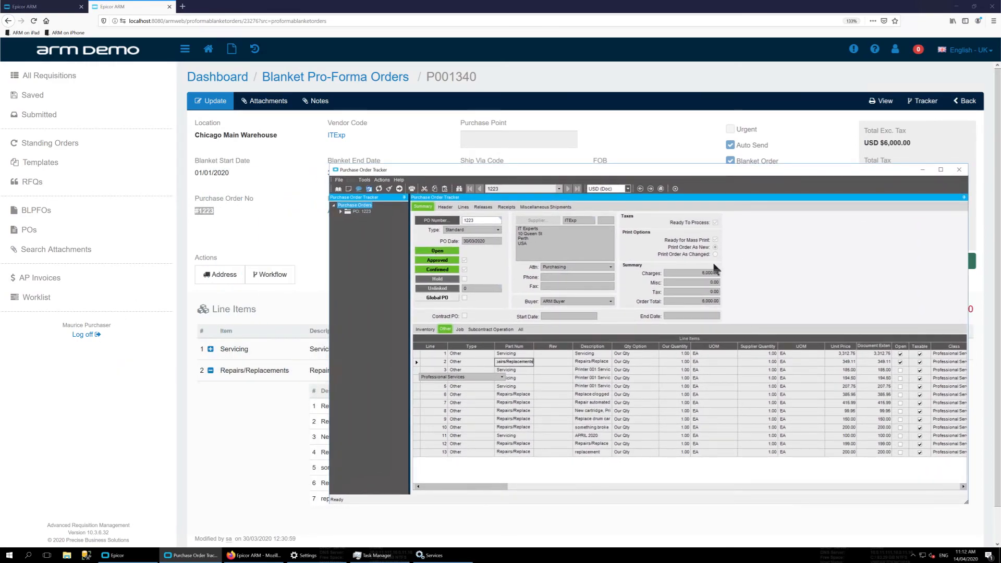
drag(781, 170, 712, 160)
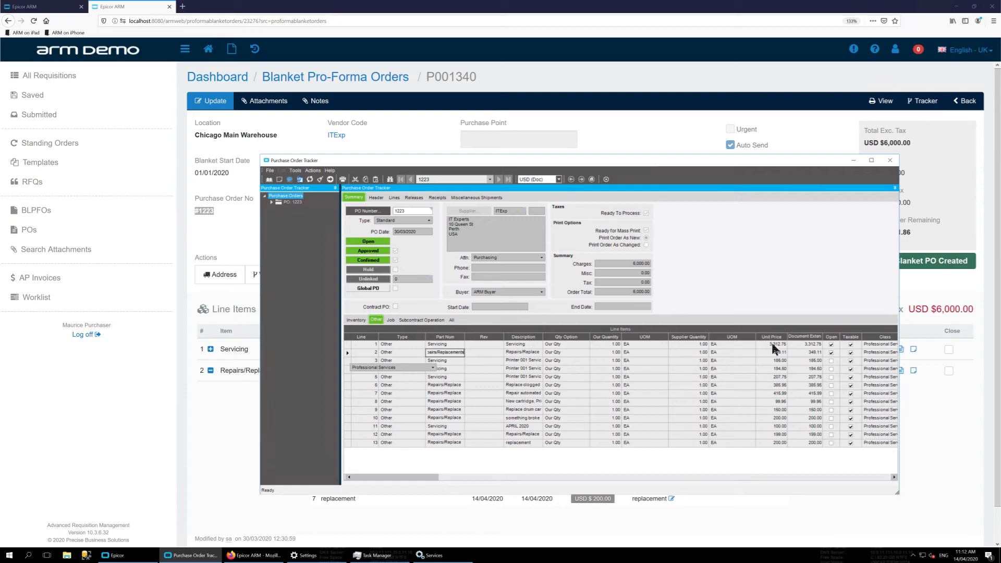
drag(672, 169, 984, 186)
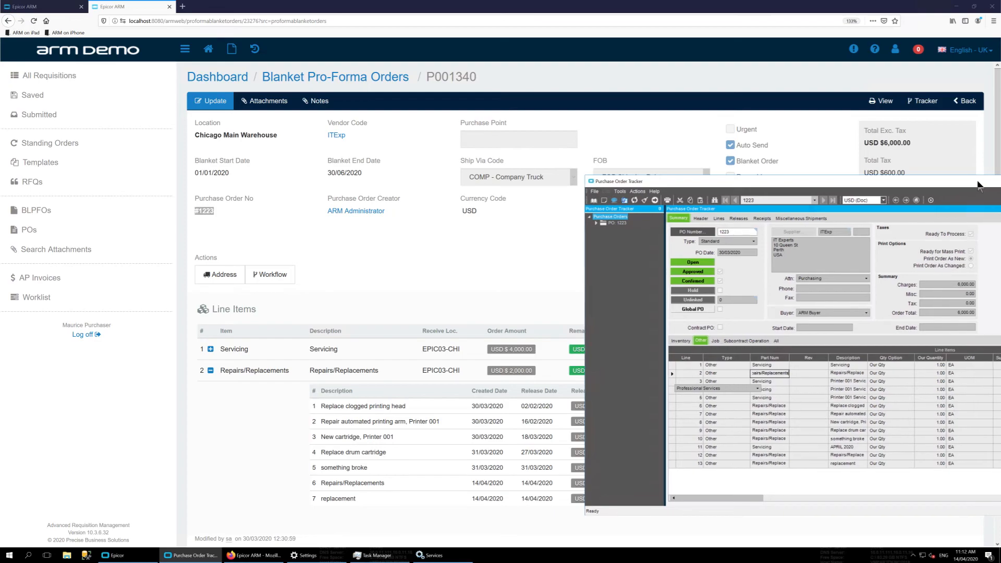
drag(983, 186, 635, 162)
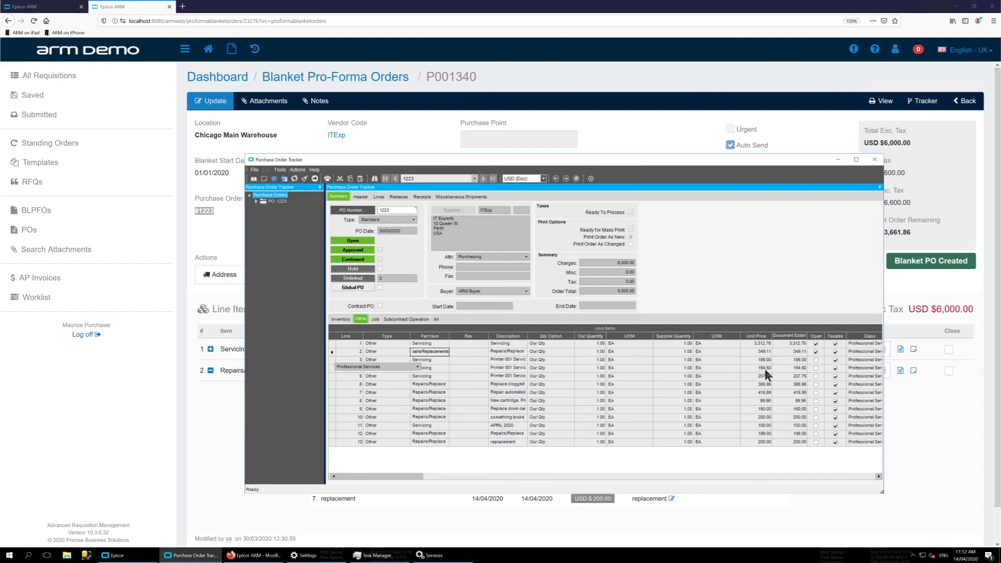
click(757, 367)
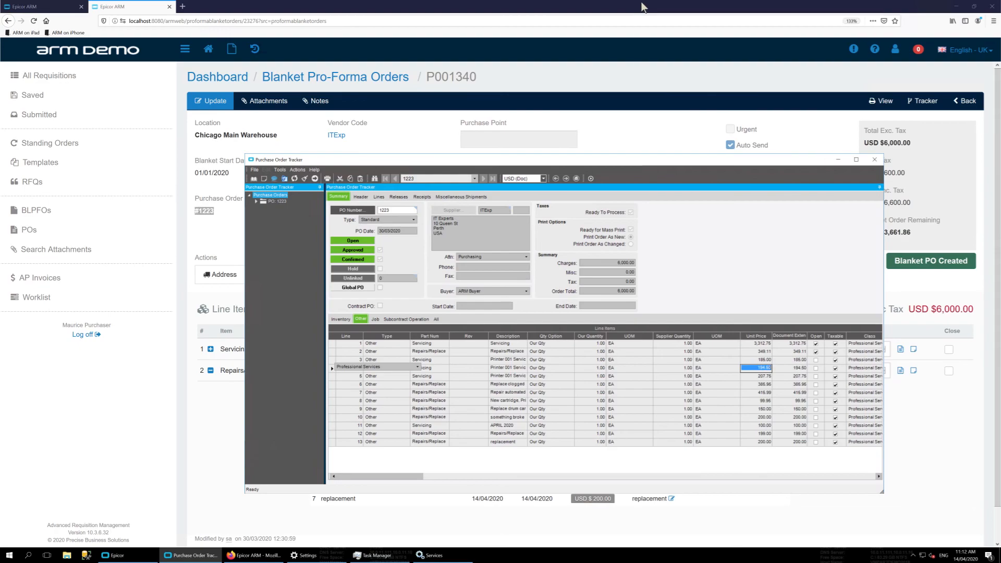
Switch back to the blanket pro-forma order in Epicor ARM and collapse the Repairs/Replacements line.
key(alt+Tab)
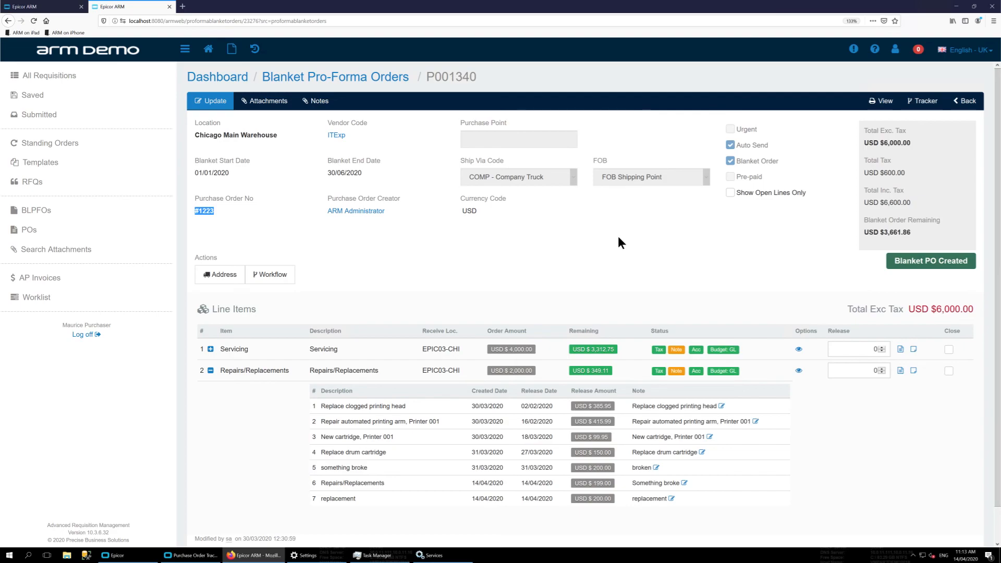
click(211, 370)
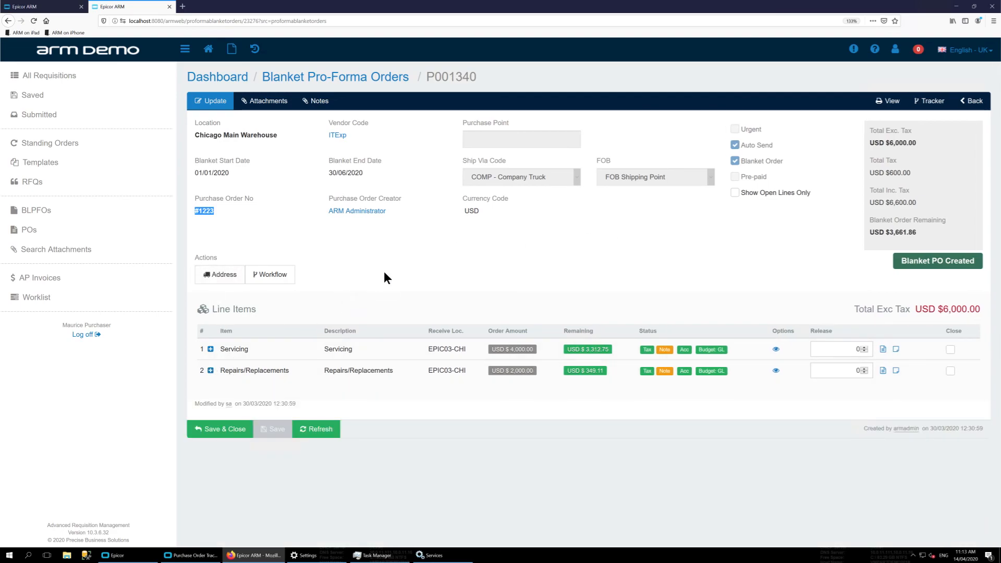